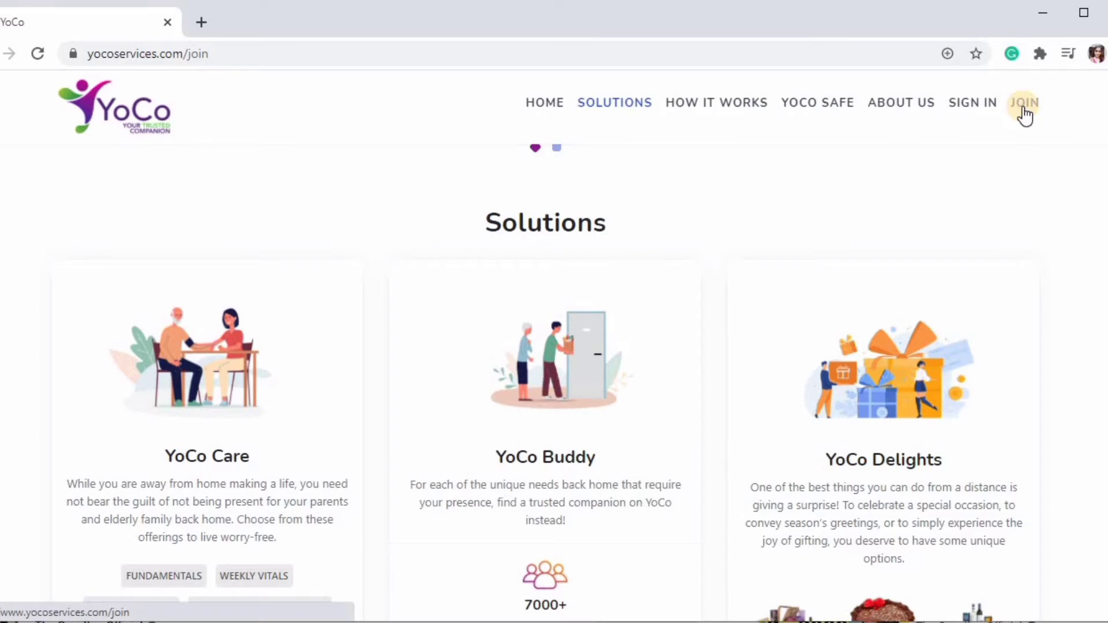
Step: Open the join page, accept the terms under "I am here to help" and proceed to become a provider
left_click(1024, 104)
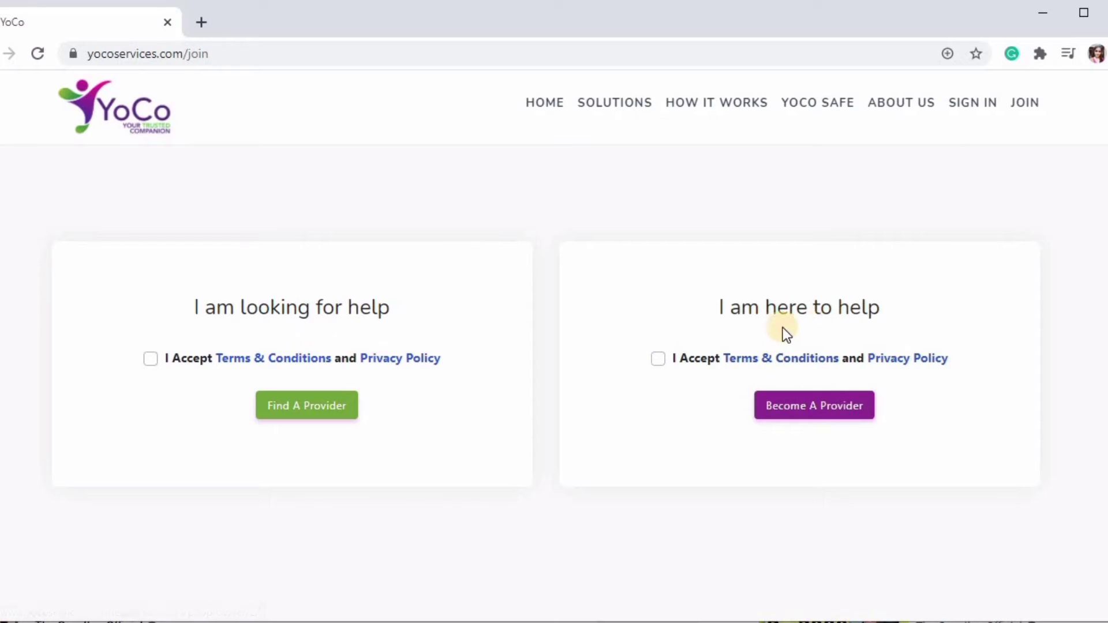
left_click(658, 359)
left_click(784, 405)
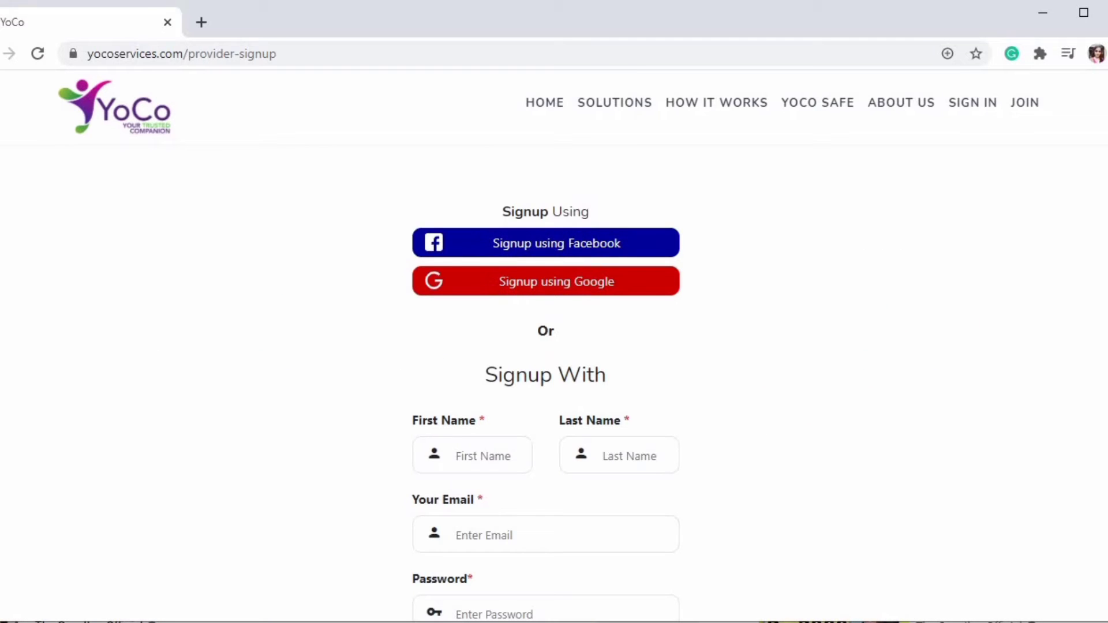
Step: Review the provider signup options and sign up using Google
scroll(546, 381, "down", 4)
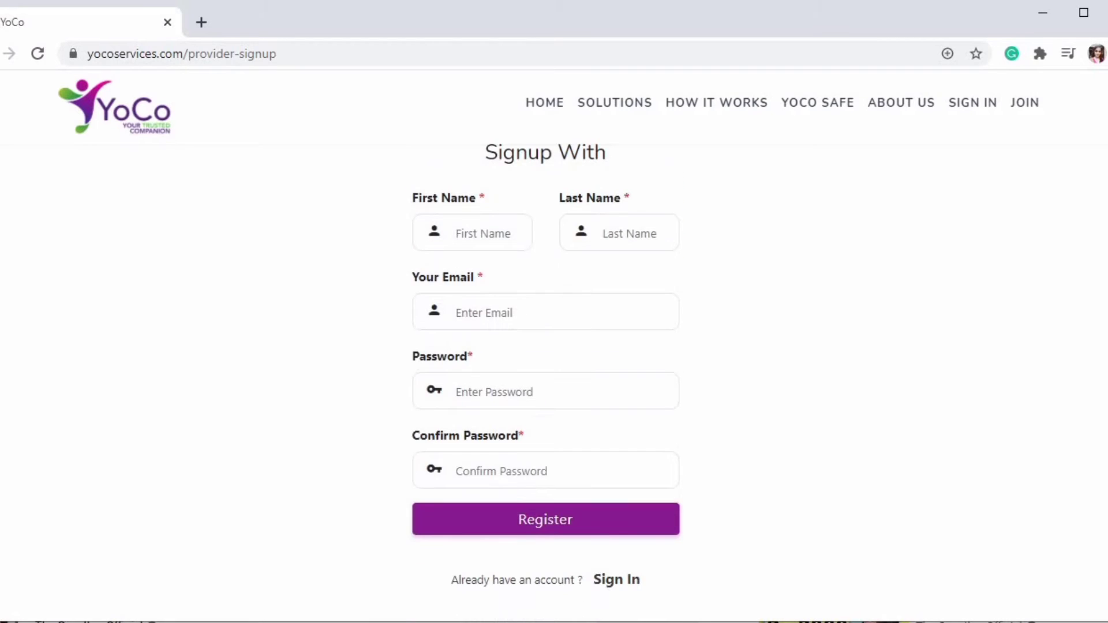
scroll(1104, 258, "up", 4)
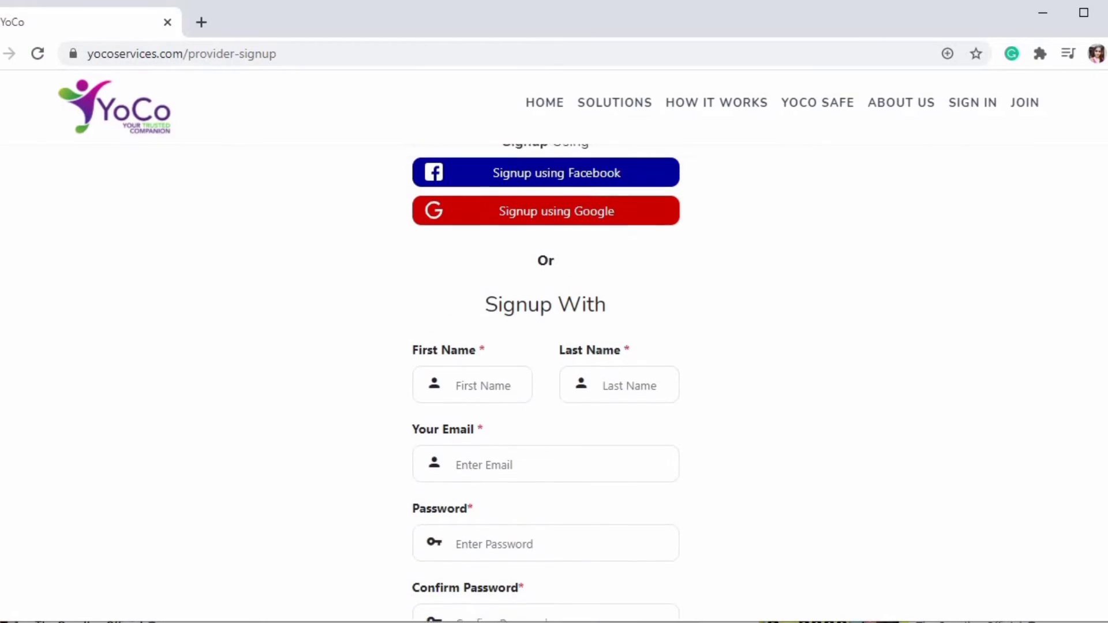
left_click(645, 276)
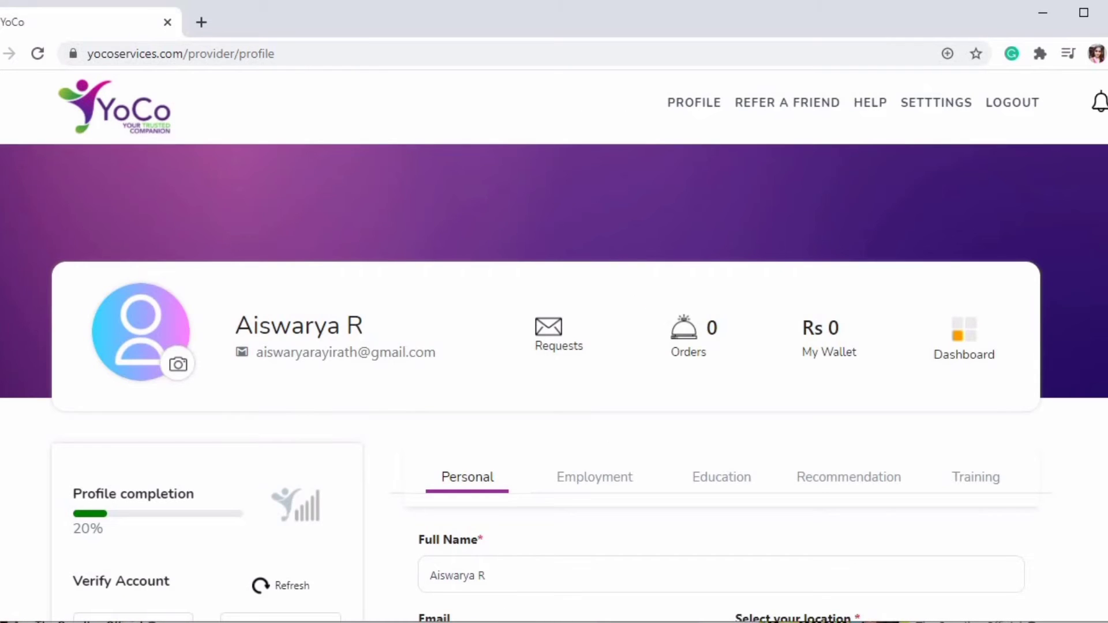
Step: Examine the provider profile's Personal, Employment, Education, Recommendation and Training sections and the fields of the personal form
scroll(544, 260, "down", 2)
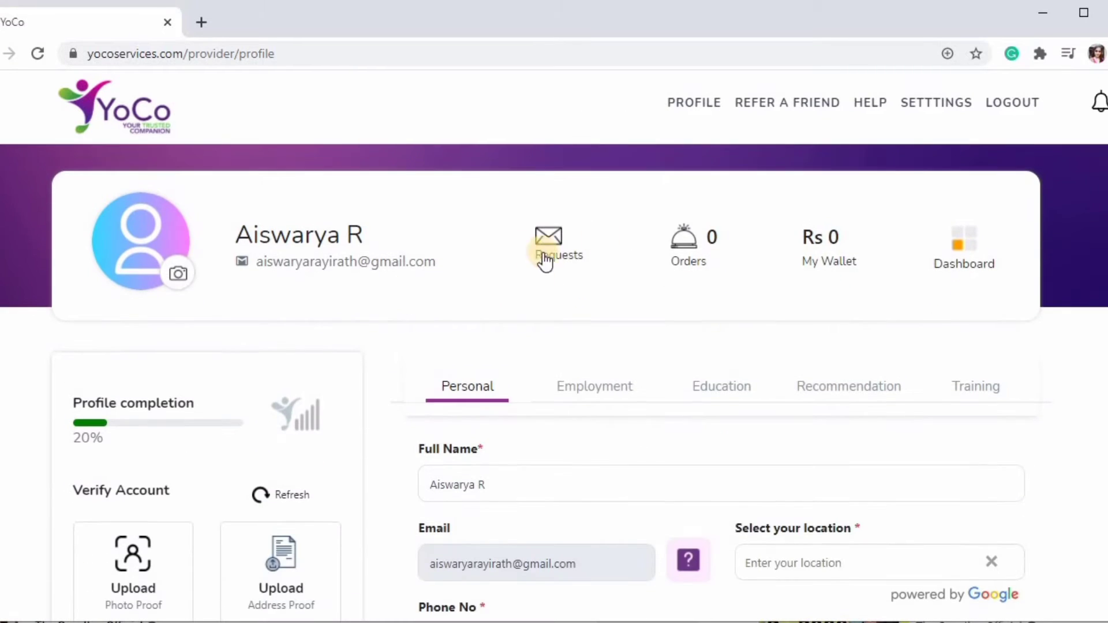
scroll(832, 282, "down", 3)
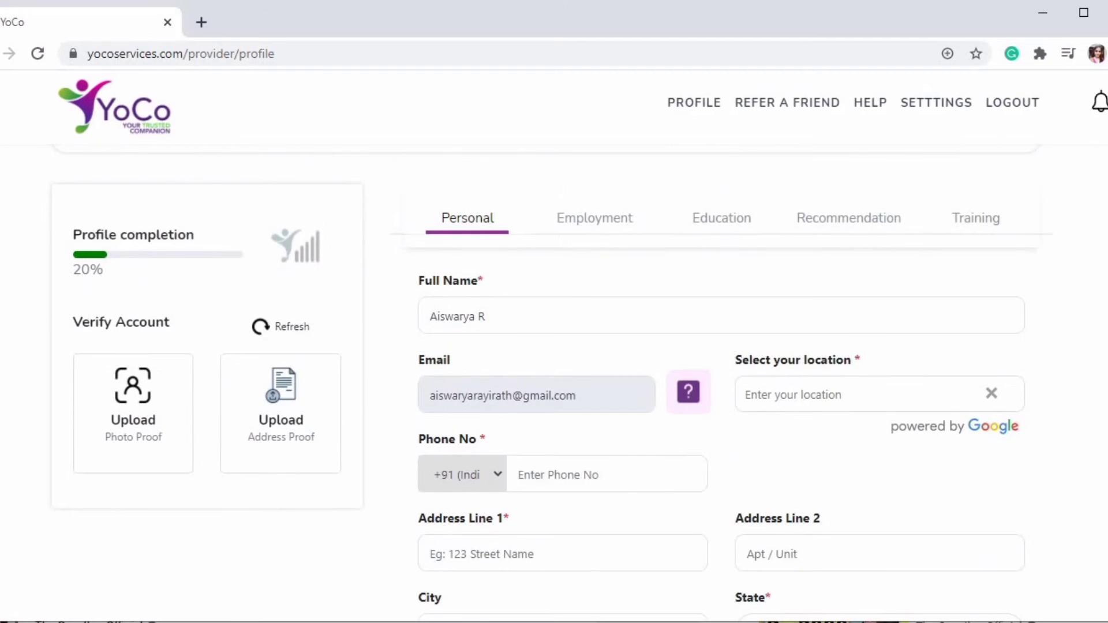
scroll(553, 383, "down", 1)
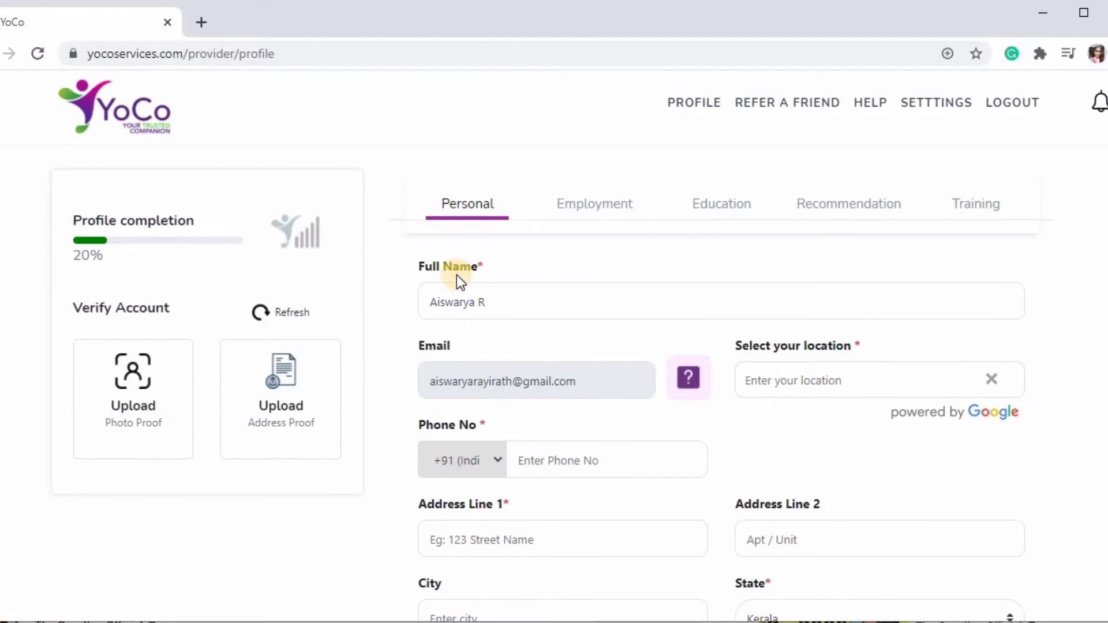
scroll(722, 347, "down", 4)
scroll(721, 346, "up", 5)
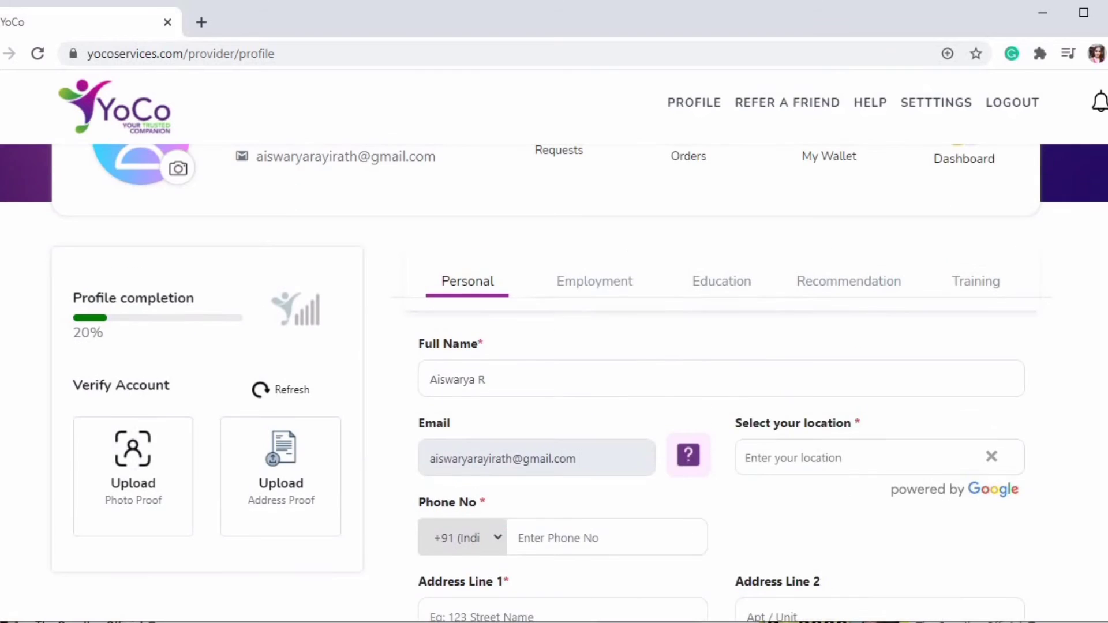
left_click(594, 281)
left_click(719, 284)
left_click(840, 284)
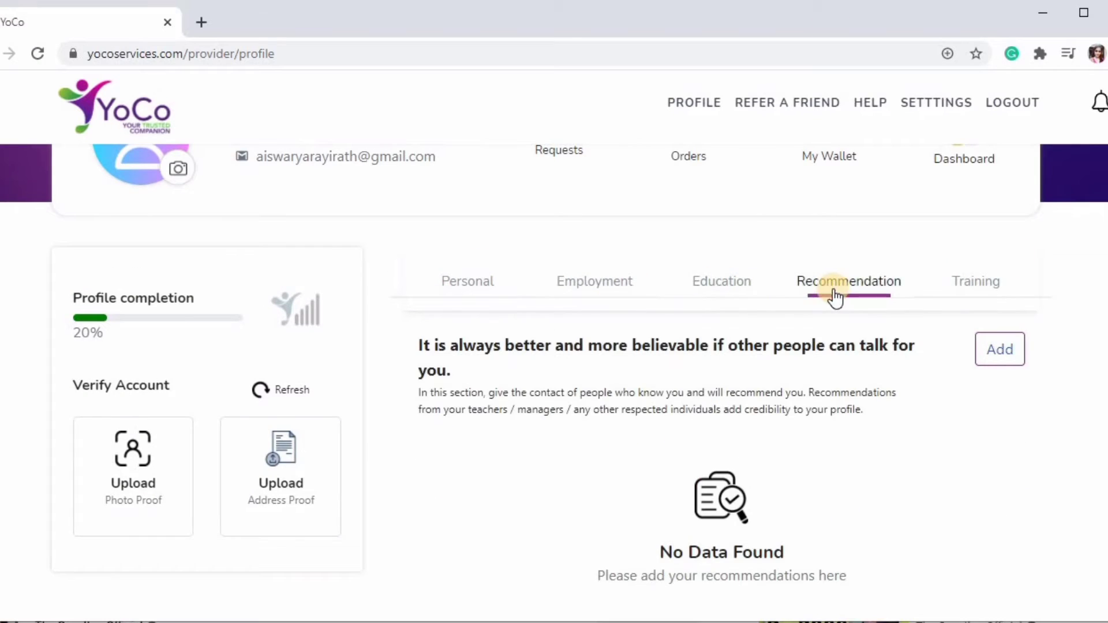
left_click(981, 281)
left_click(460, 296)
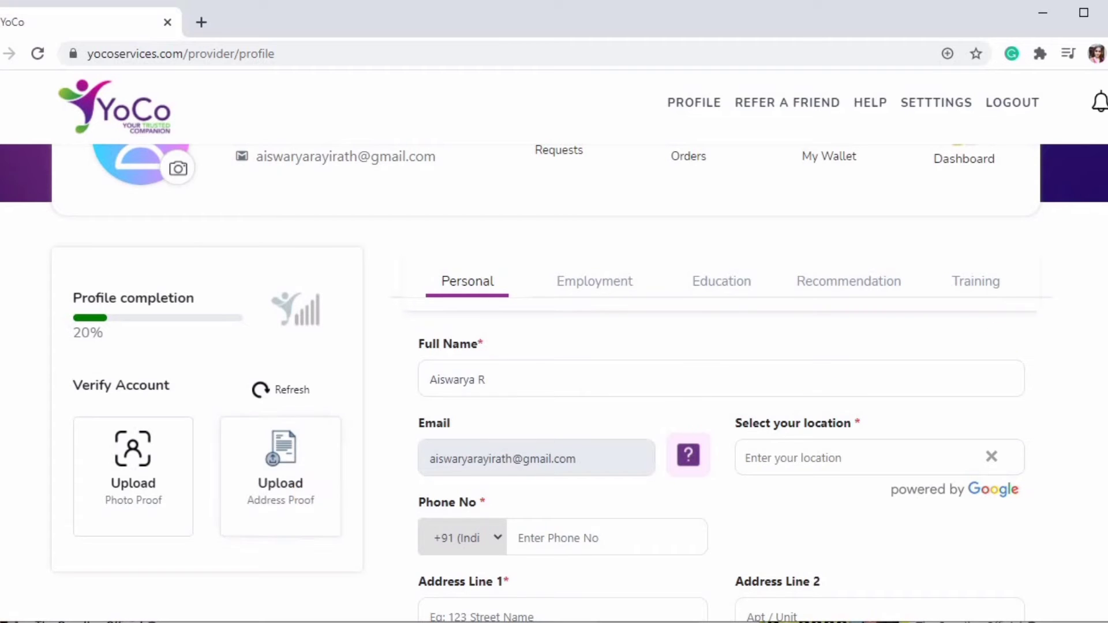
scroll(554, 346, "down", 3)
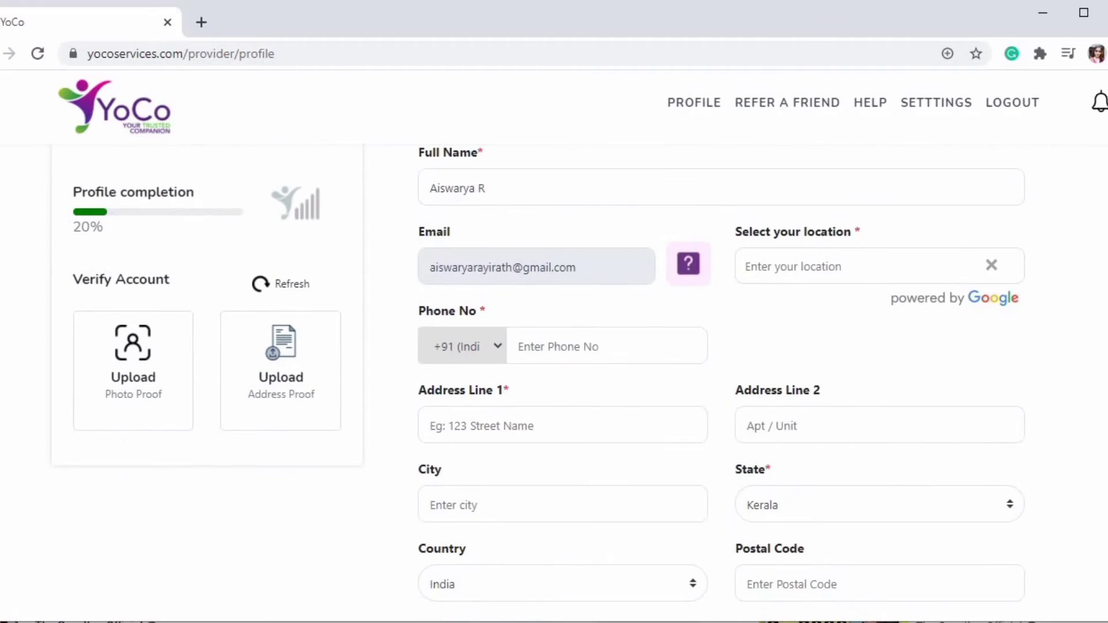
scroll(554, 346, "up", 7)
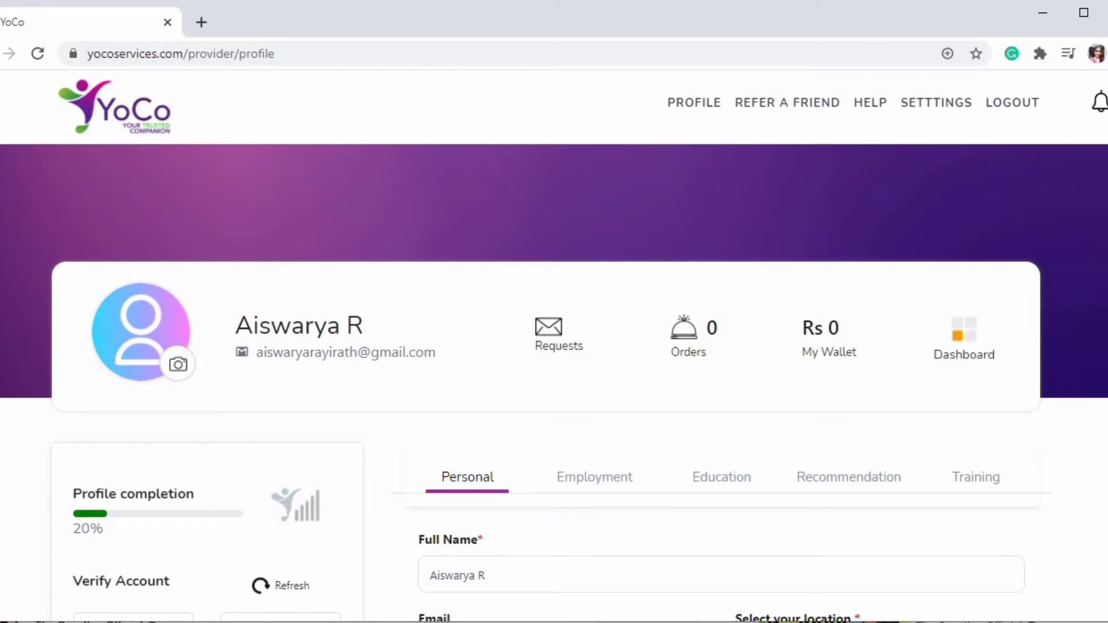
Step: View the form for referring a friend, dismiss it and return to the profile page
left_click(788, 105)
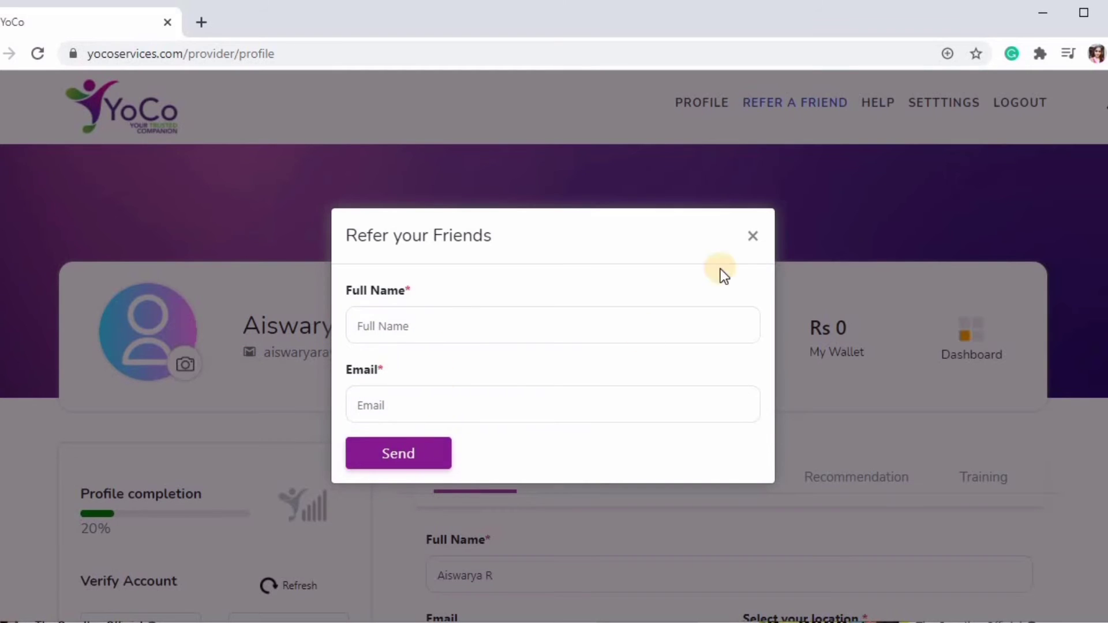
left_click(753, 236)
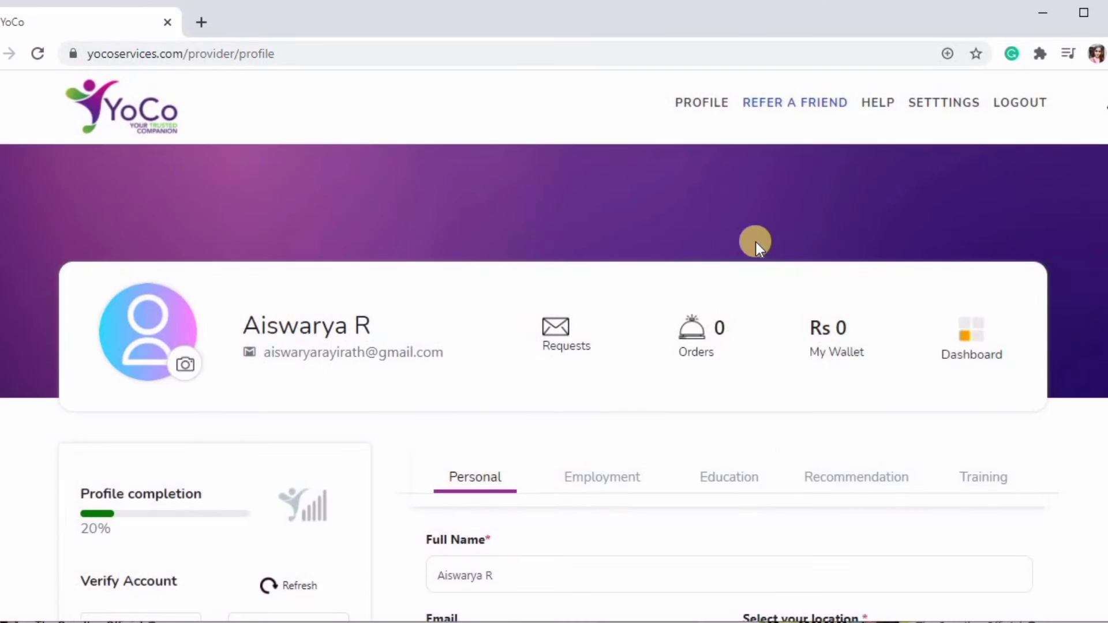
left_click(696, 112)
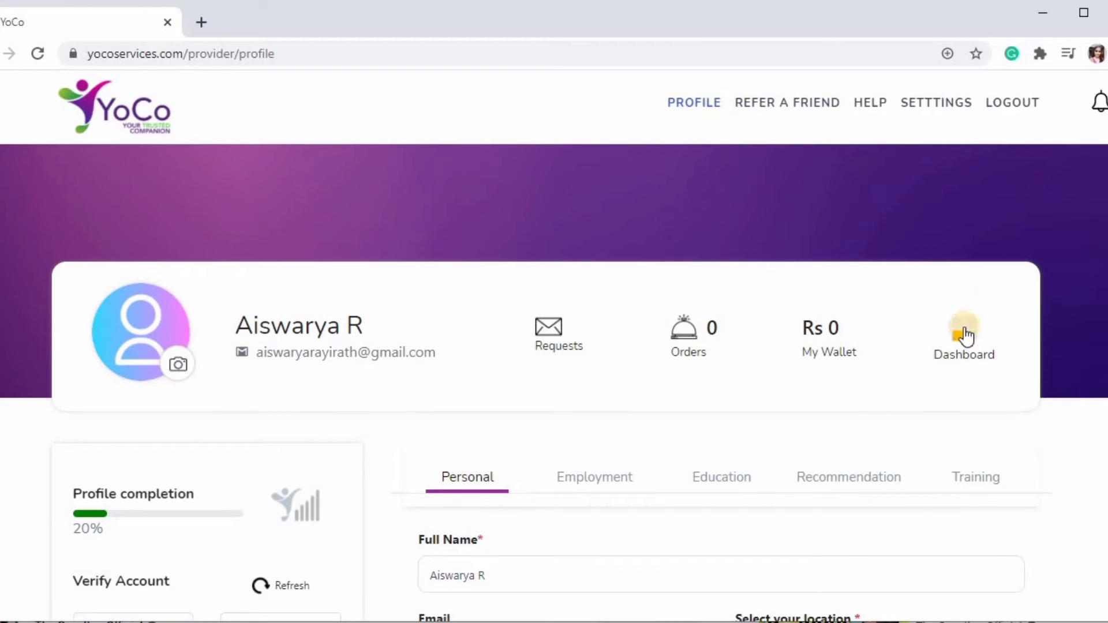
Step: Open the provider dashboard's service requests and set the search location to Thrissur, Kerala, India
left_click(956, 357)
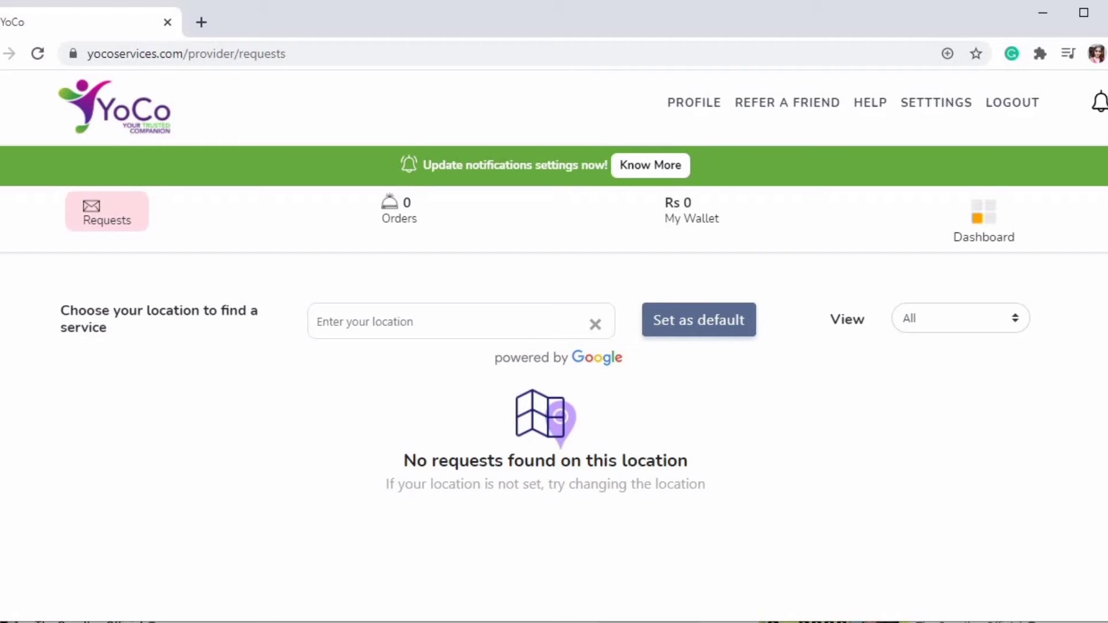
scroll(553, 404, "down", 4)
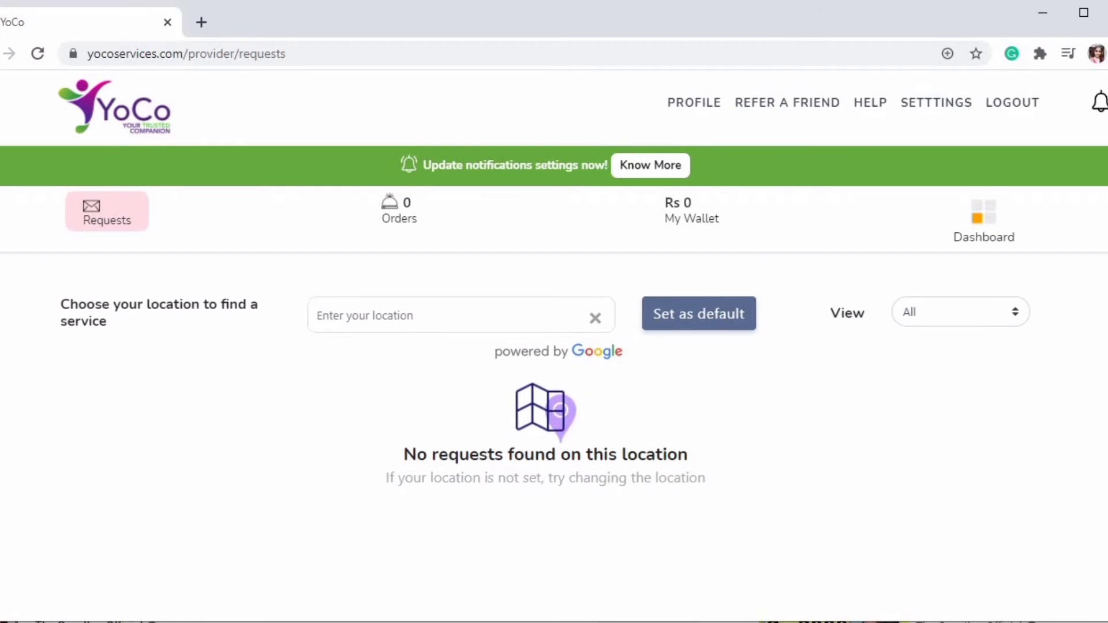
scroll(554, 404, "down", 3)
scroll(554, 404, "up", 6)
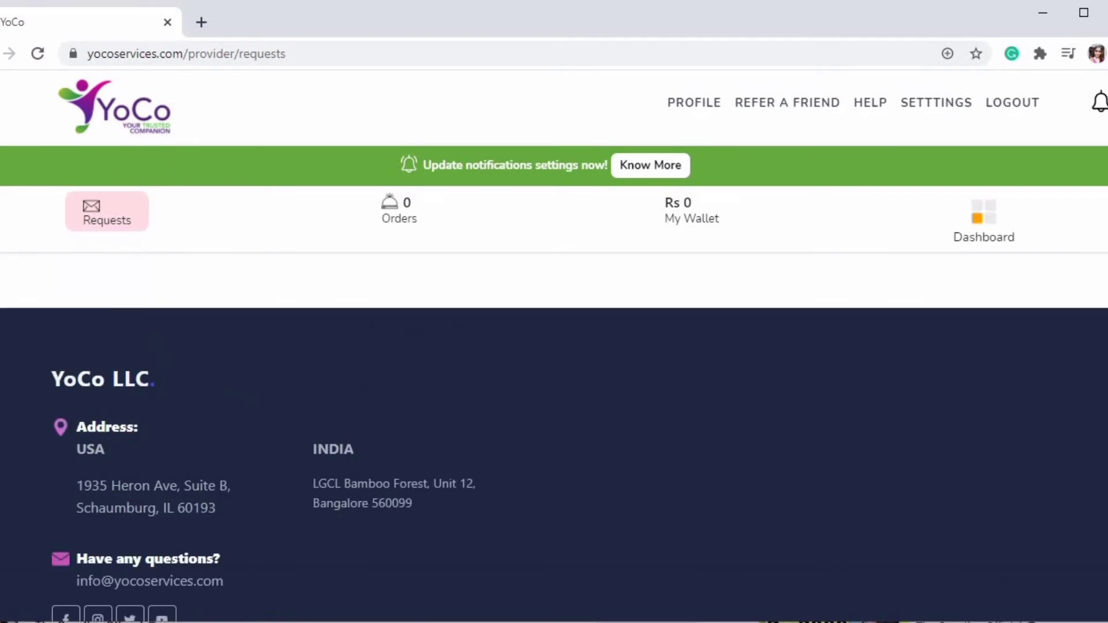
left_click(453, 317)
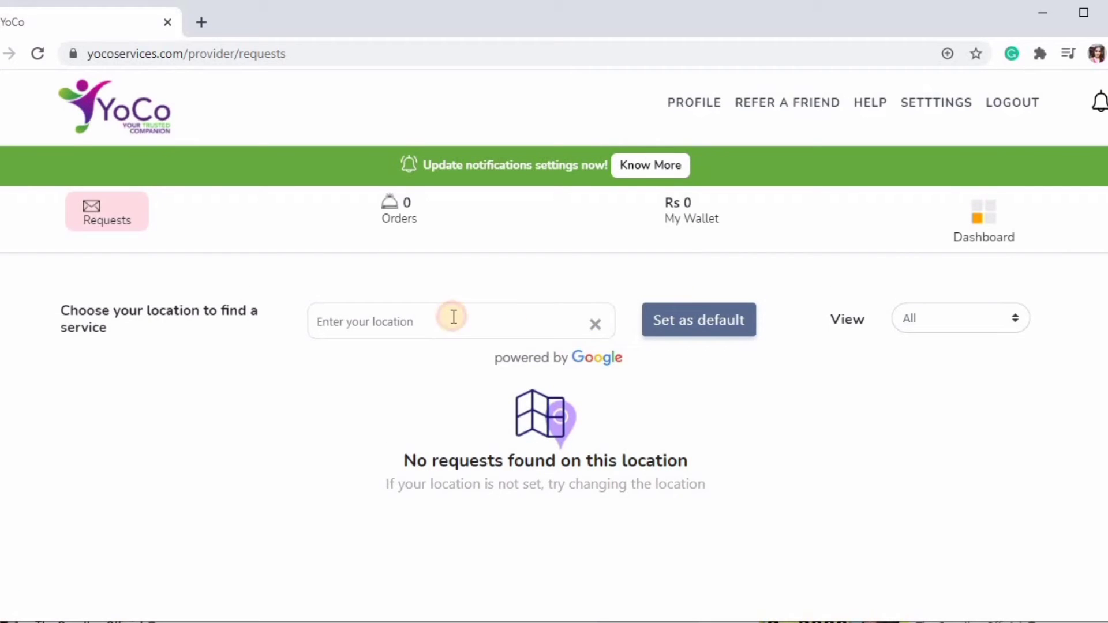
type("thrissur")
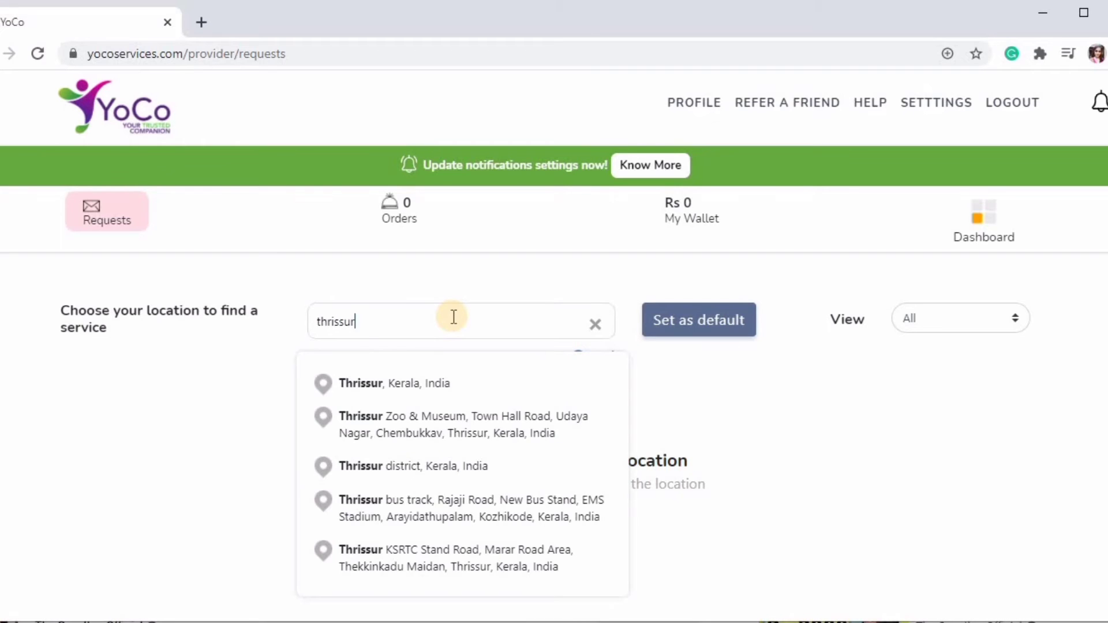
left_click(465, 381)
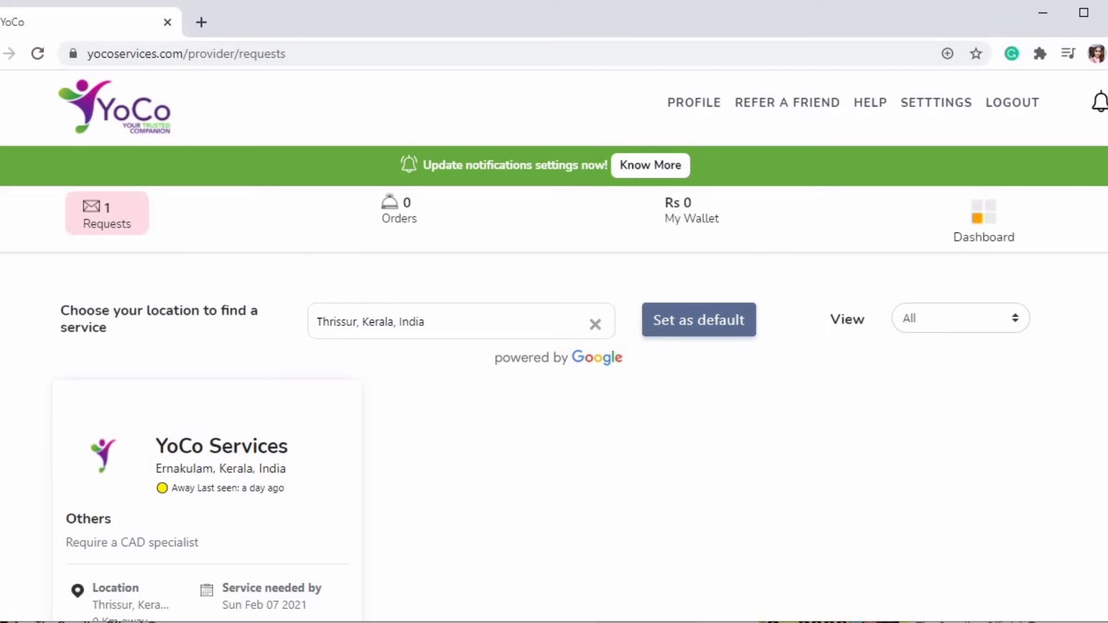
Step: Open the details of the YoCo Services request for a CAD specialist and examine its description, location, date, quote and chat options
scroll(554, 404, "down", 3)
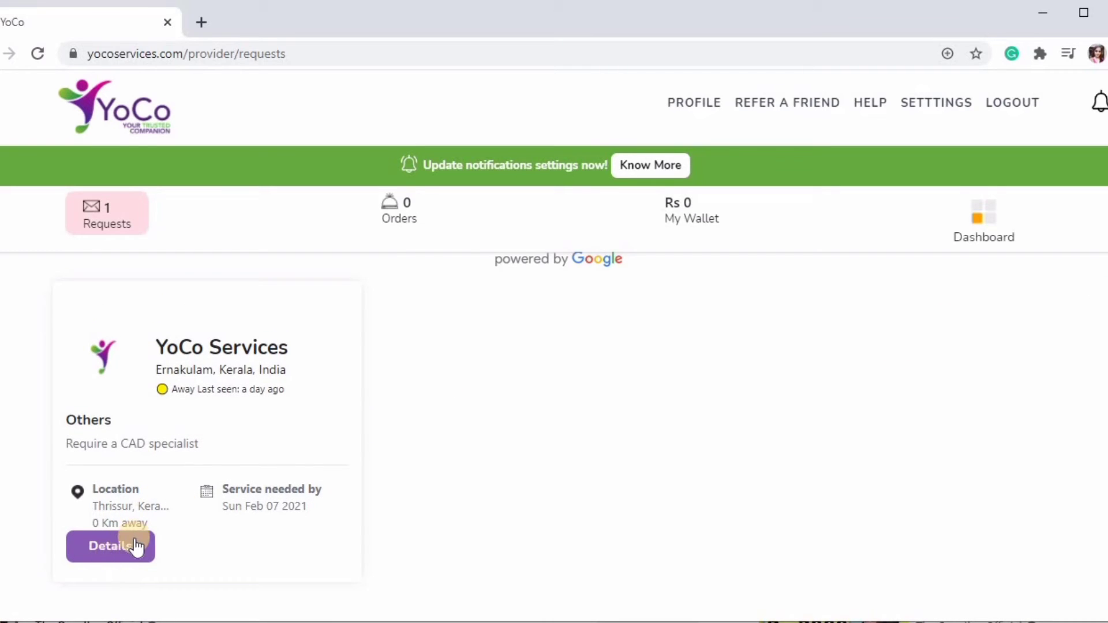
left_click(130, 542)
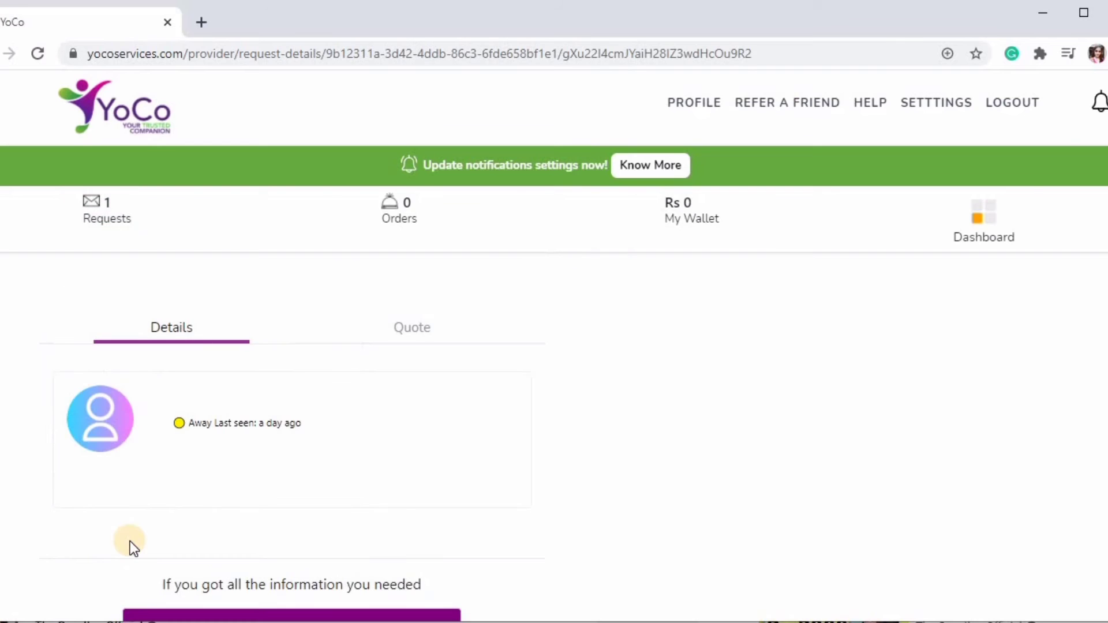
scroll(832, 208, "down", 6)
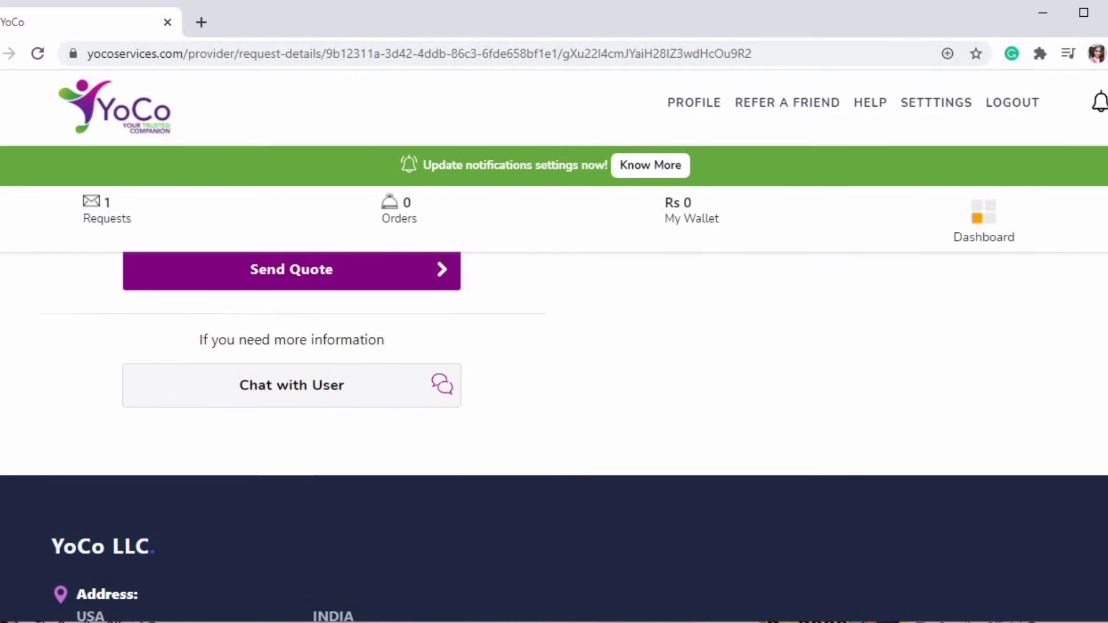
scroll(554, 439, "up", 6)
scroll(554, 438, "up", 2)
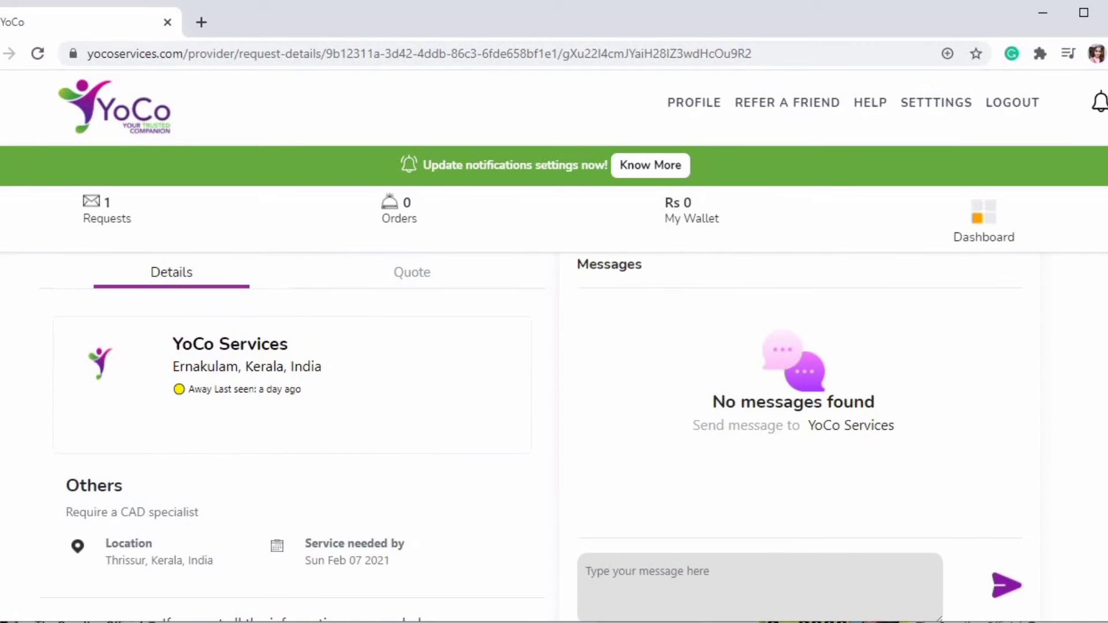
scroll(554, 439, "down", 3)
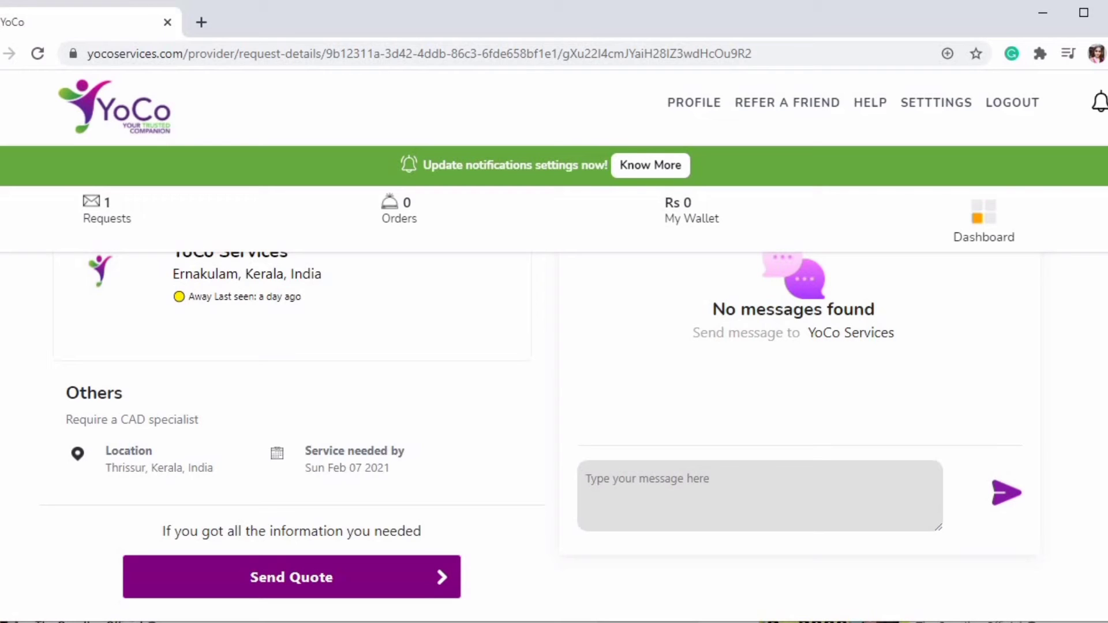
scroll(554, 438, "down", 3)
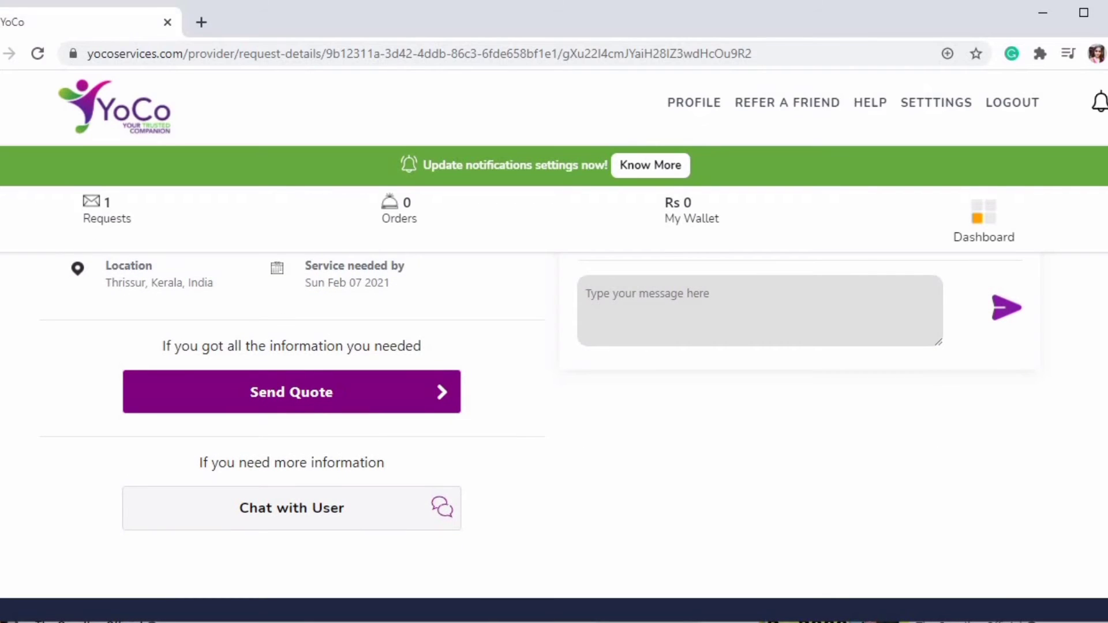
scroll(265, 413, "down", 1)
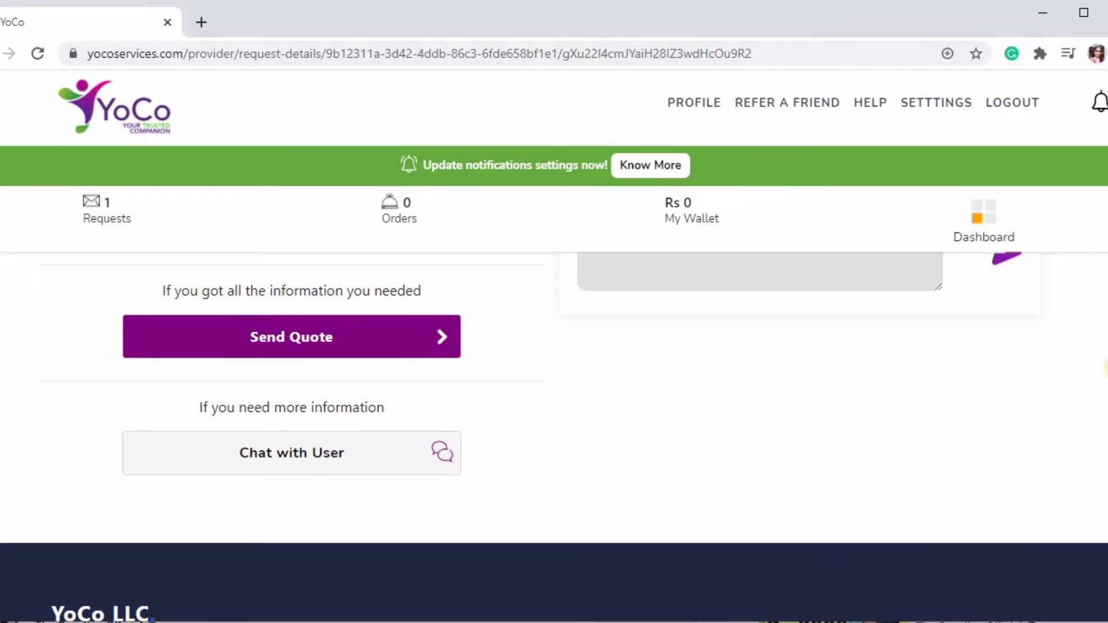
scroll(554, 439, "up", 4)
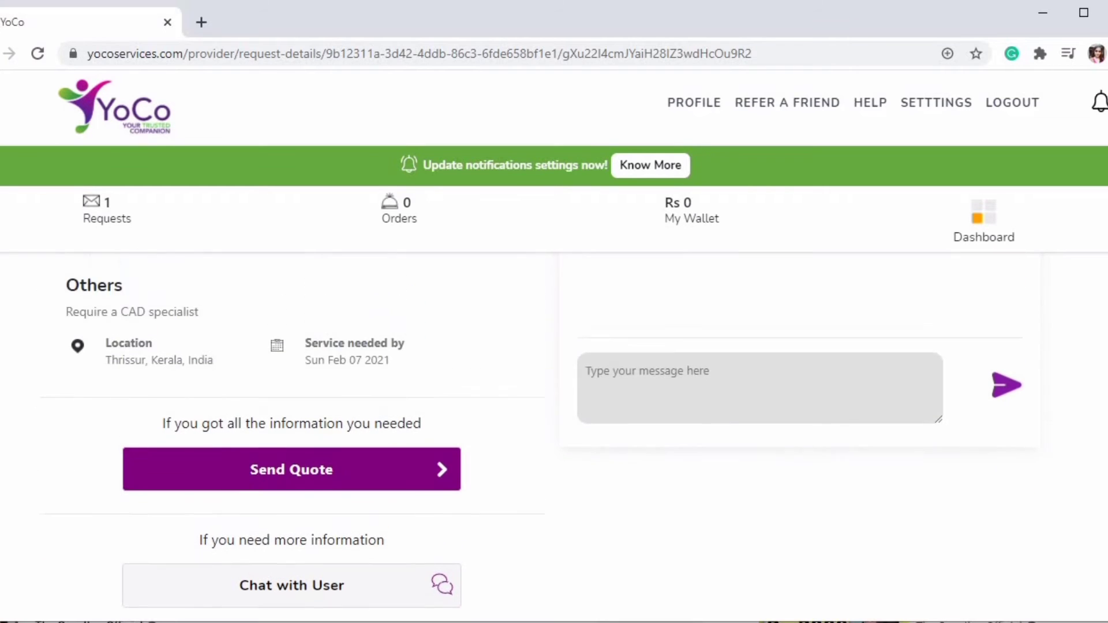
scroll(554, 439, "up", 2)
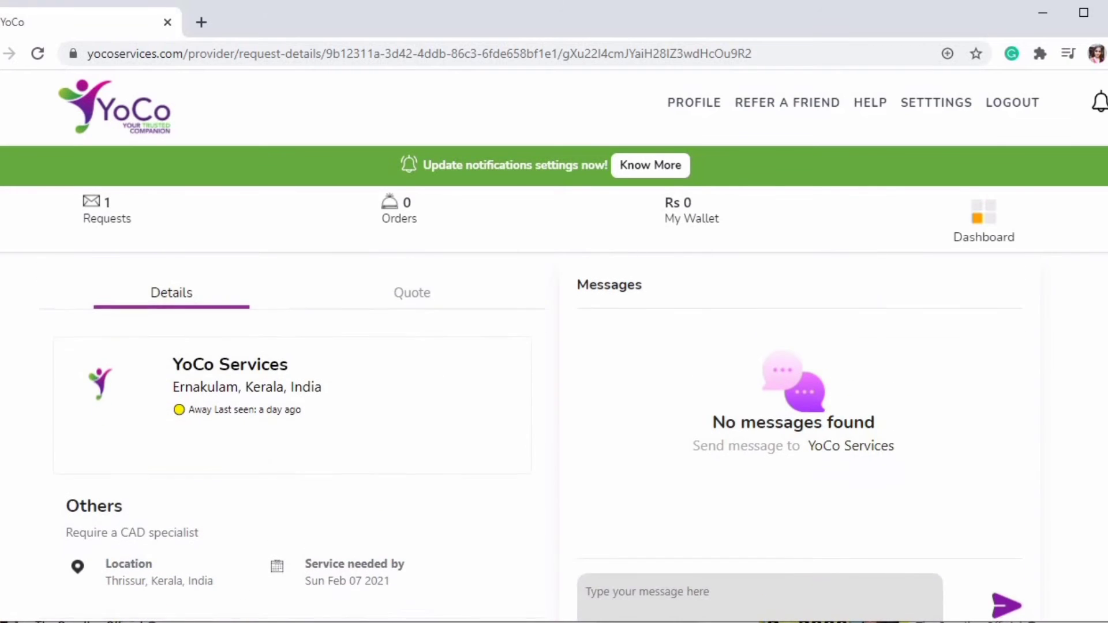
scroll(338, 511, "down", 2)
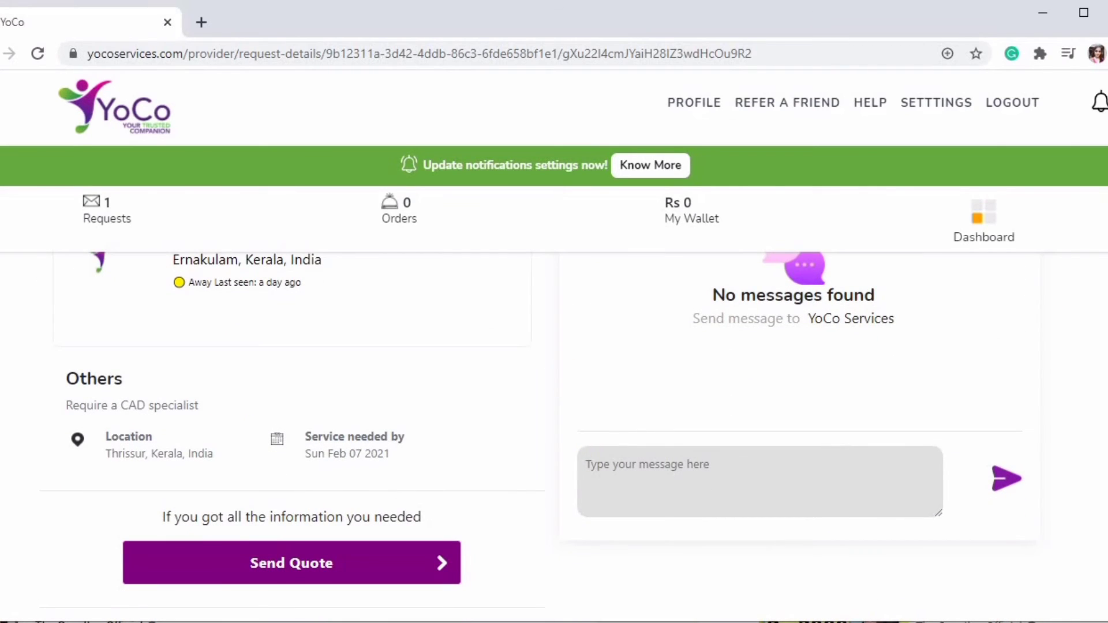
scroll(247, 260, "up", 2)
Step: Open the request's quote form and review its amount, comments, service date and contact number fields
left_click(385, 288)
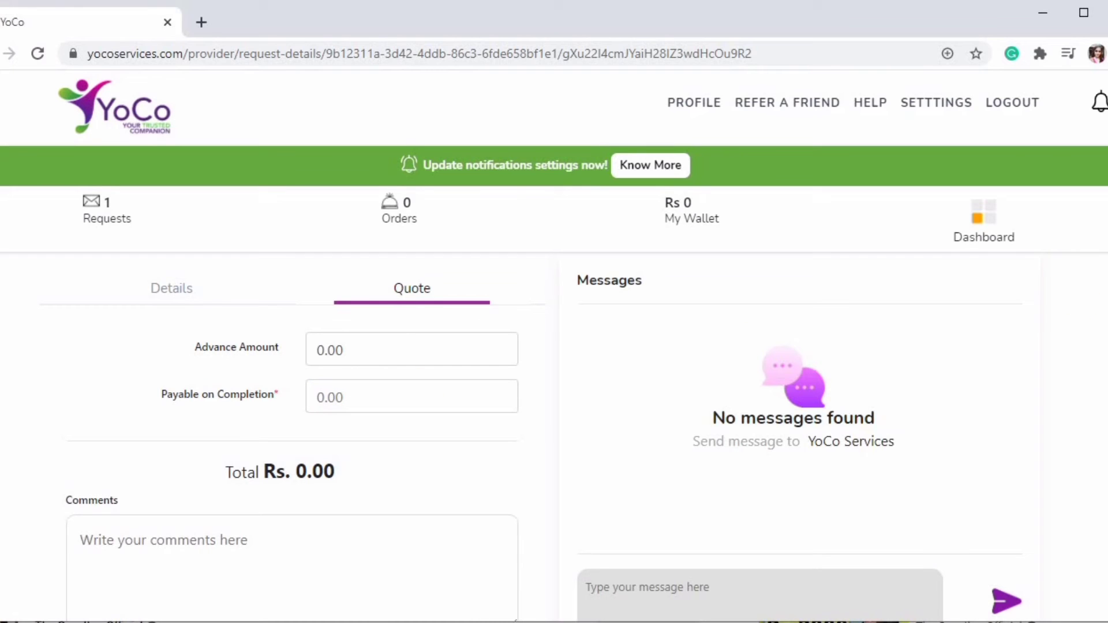
scroll(548, 438, "down", 3)
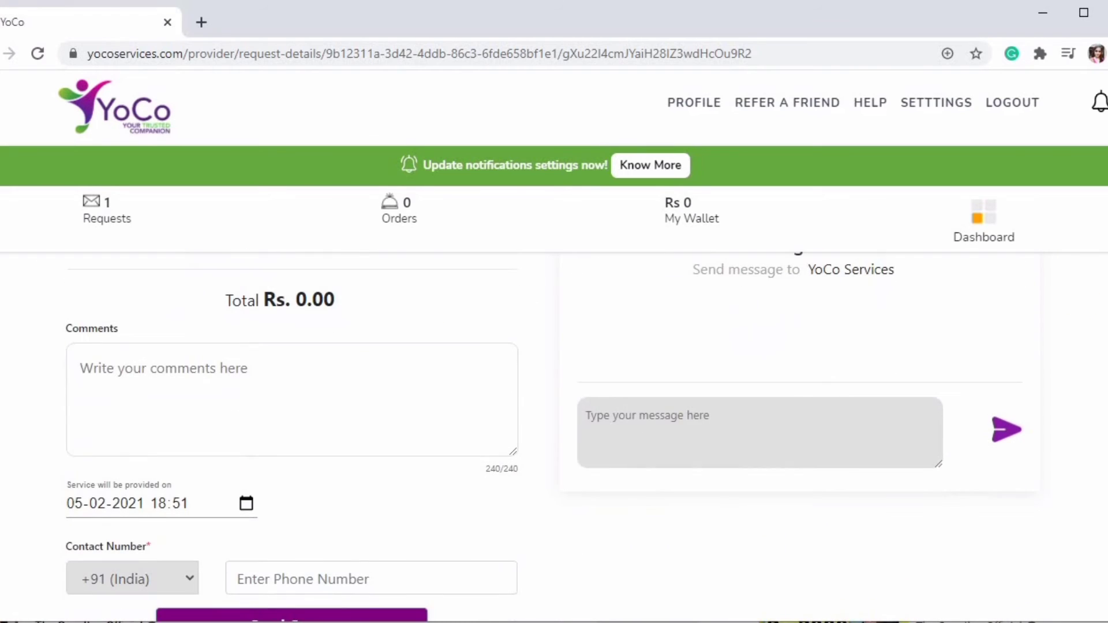
scroll(548, 439, "down", 1)
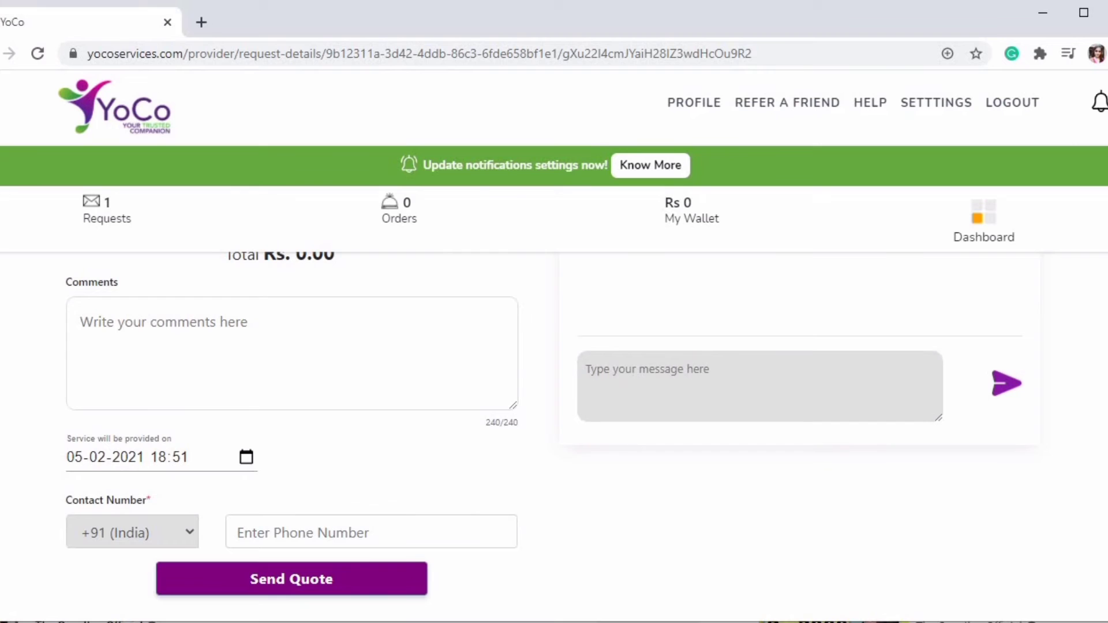
Step: Examine the end of the quote form, including the service date, contact number and sending option, and return to its beginning
scroll(548, 438, "down", 2)
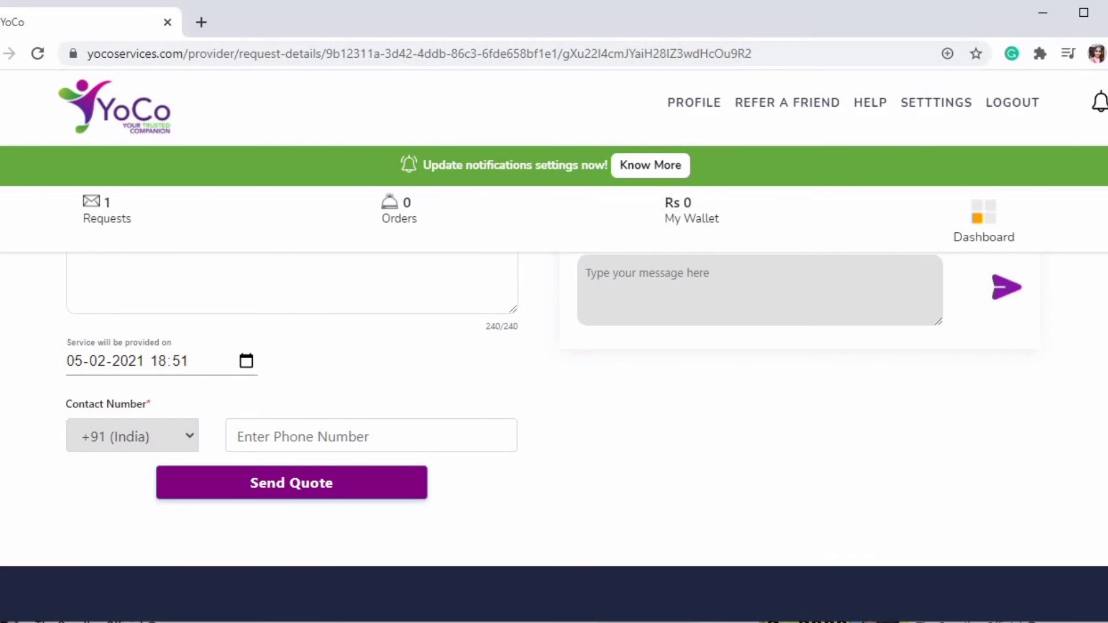
scroll(554, 433, "down", 2)
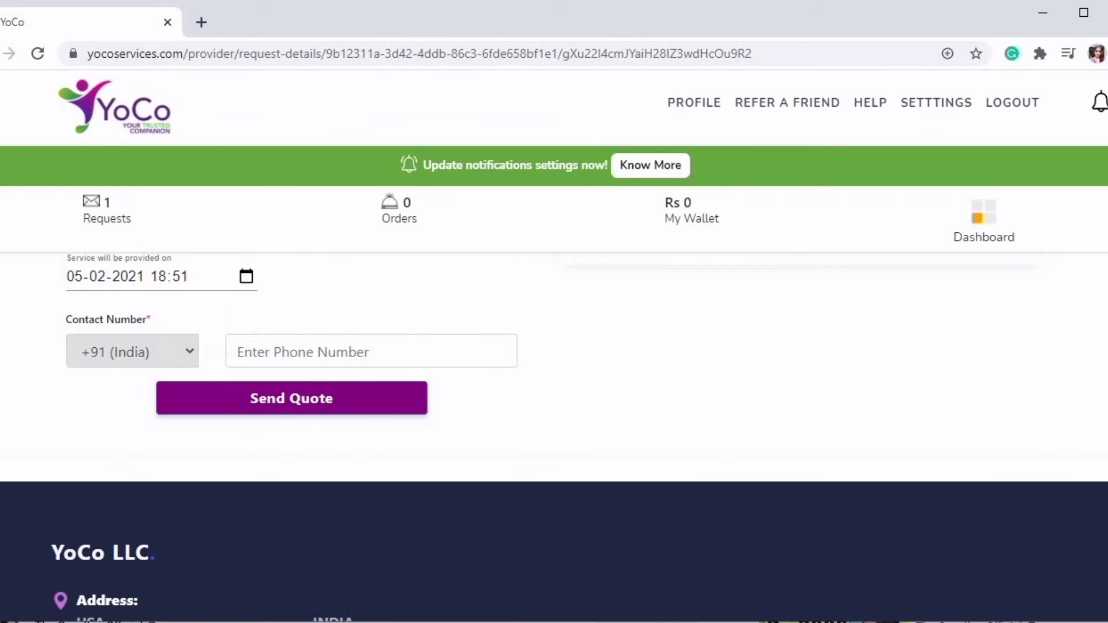
scroll(554, 432, "up", 7)
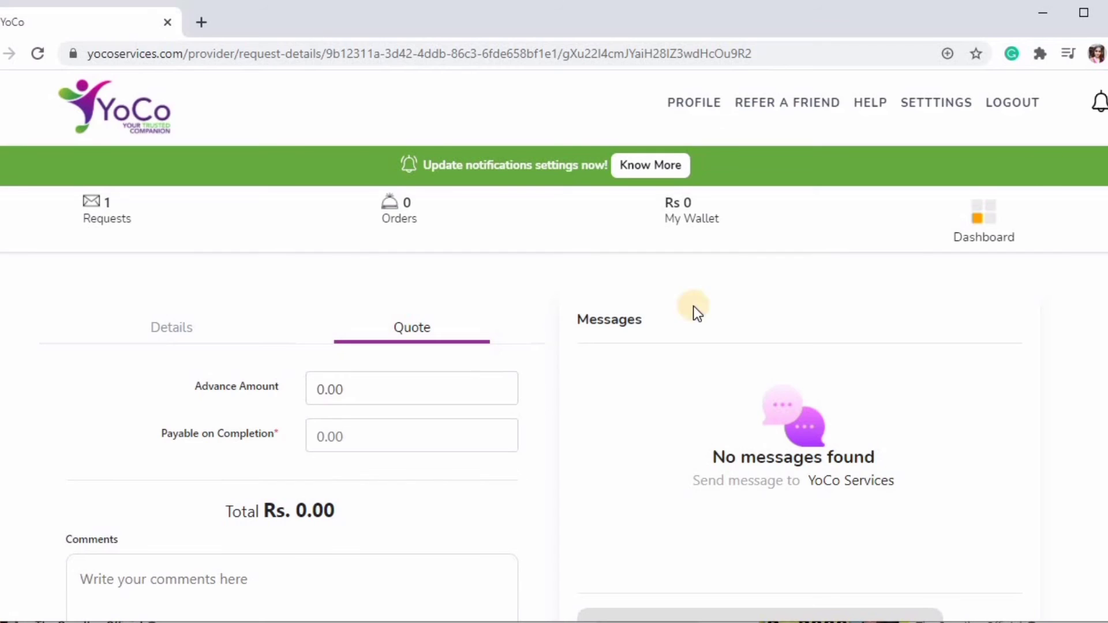
Step: View the provider's requests, orders and wallet pages, and try the withdrawal option for the wallet's earnings
left_click(101, 211)
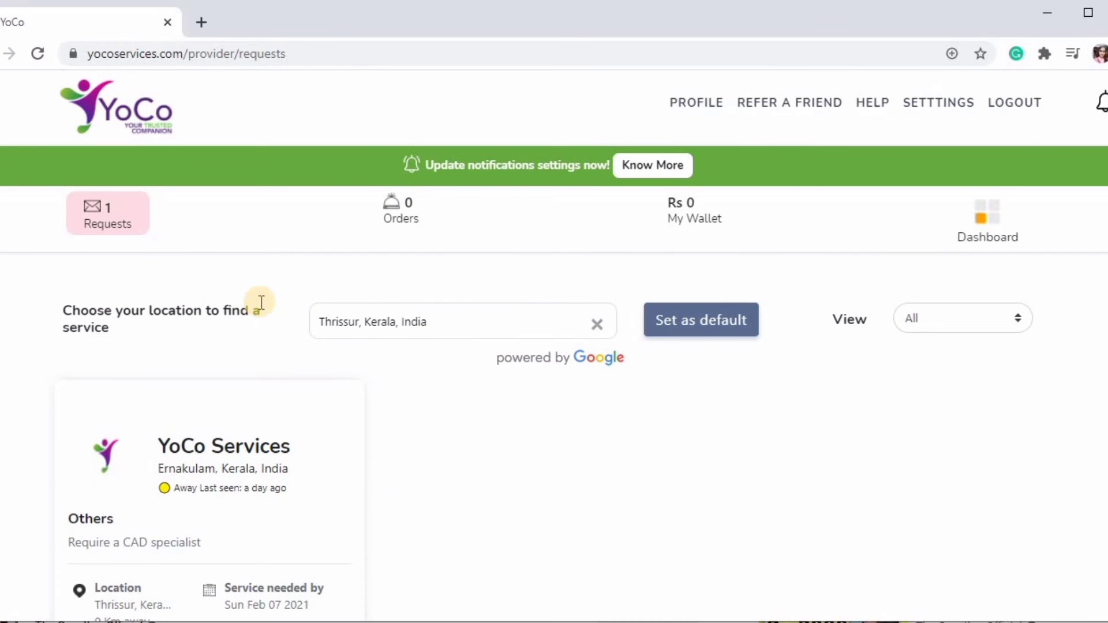
left_click(416, 218)
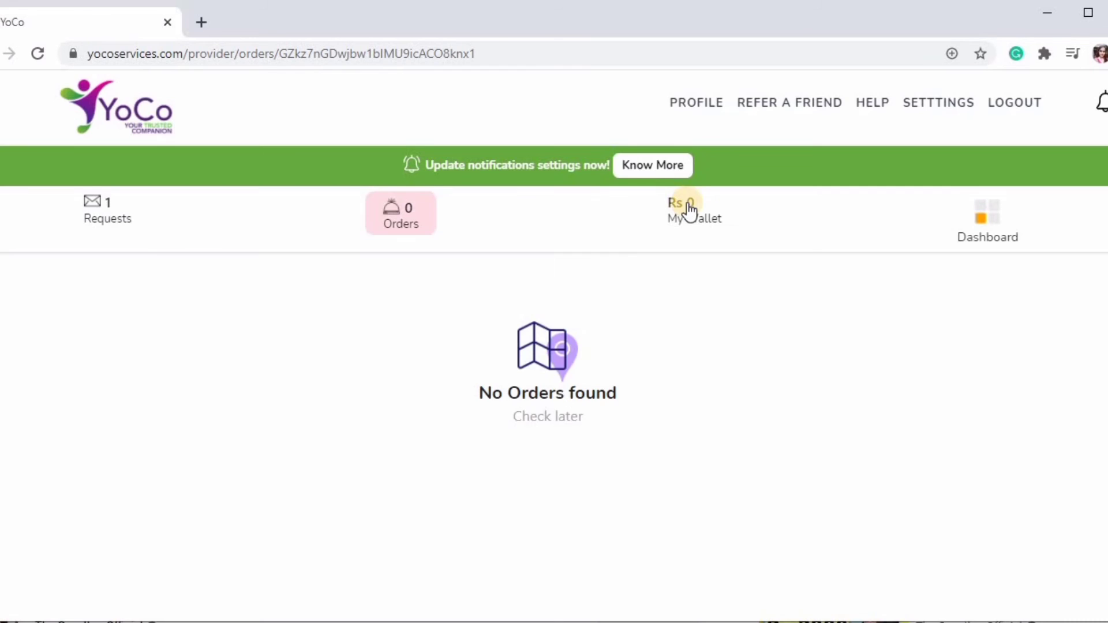
left_click(688, 209)
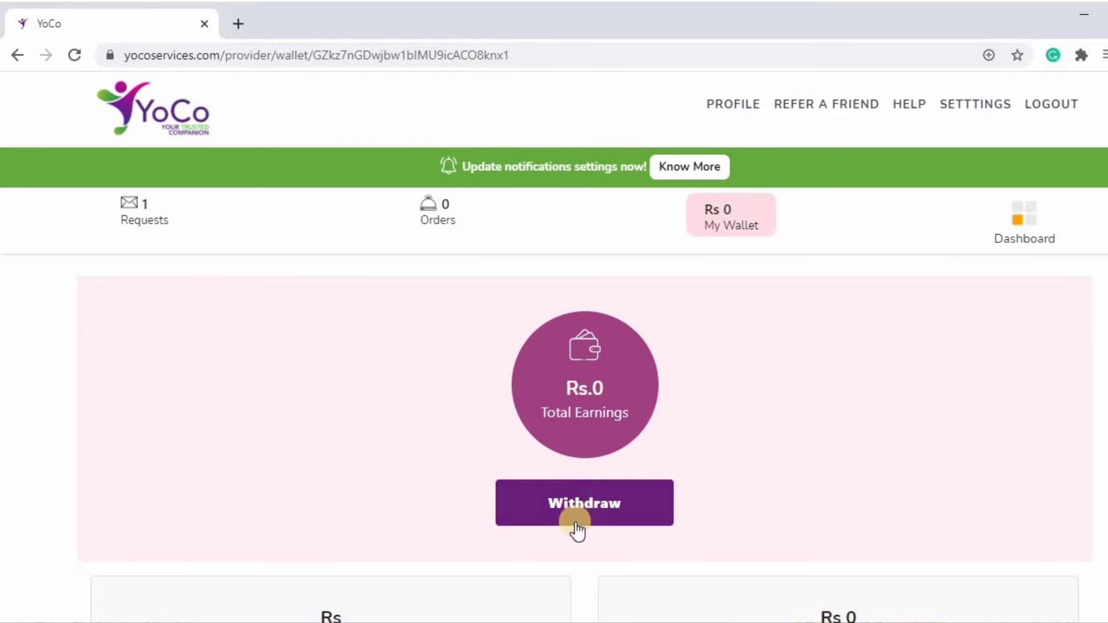
left_click(574, 523)
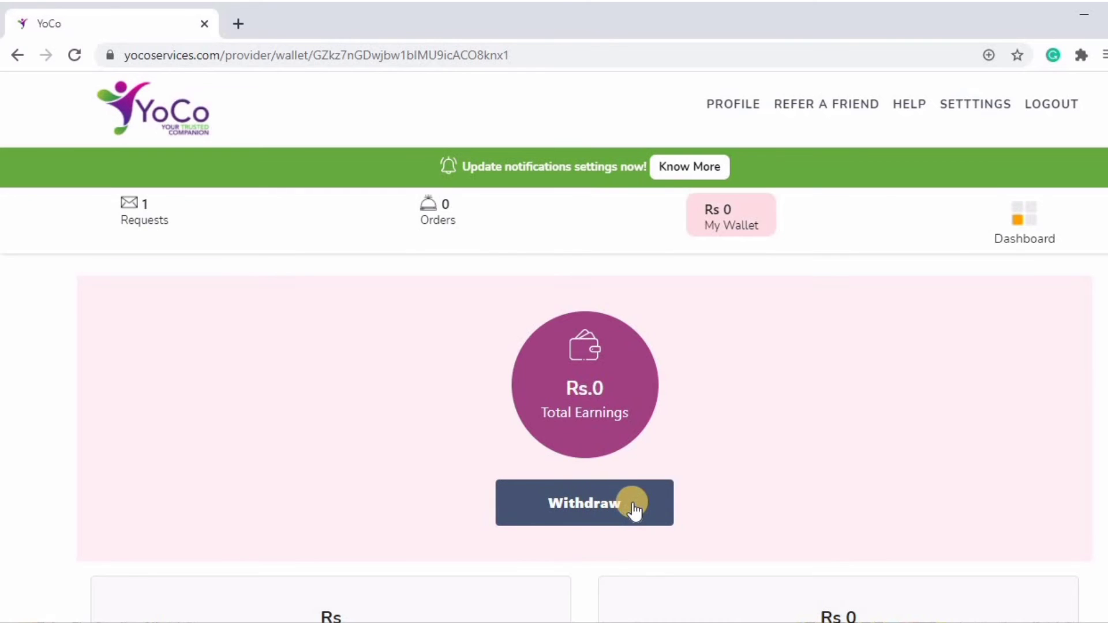